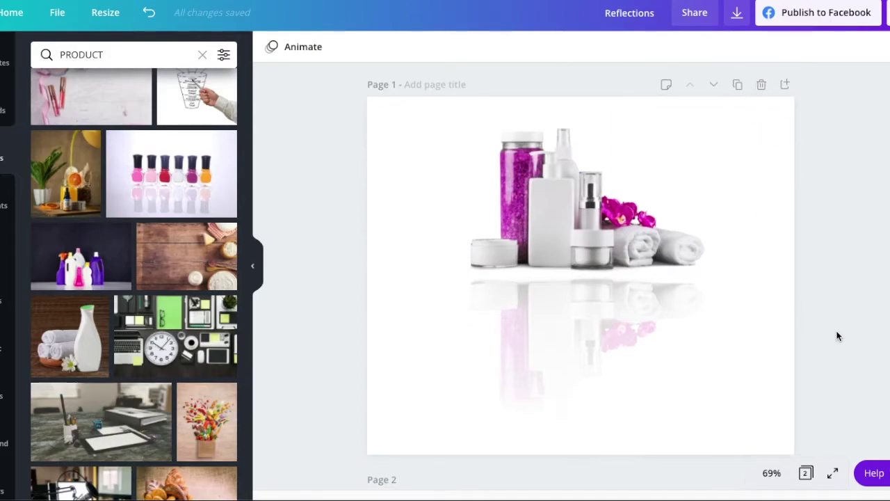
# Replace the makeup-brushes page 2 with a blank page and add the towels-and-bottle photo
pyautogui.scroll(-6, 798, 267)
pyautogui.scroll(3, 799, 266)
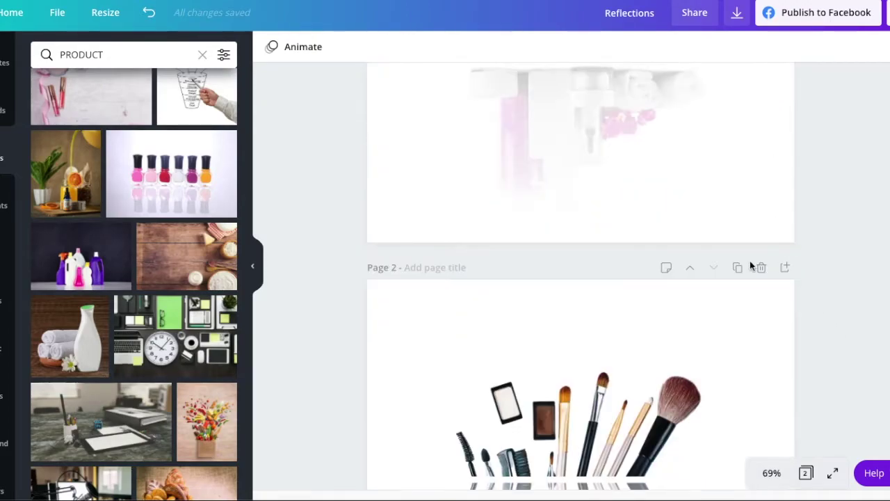
pyautogui.click(761, 269)
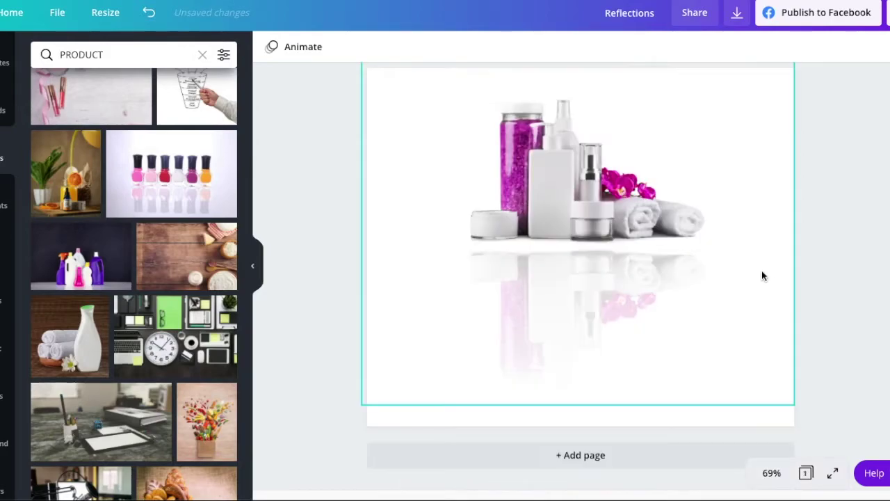
pyautogui.click(573, 455)
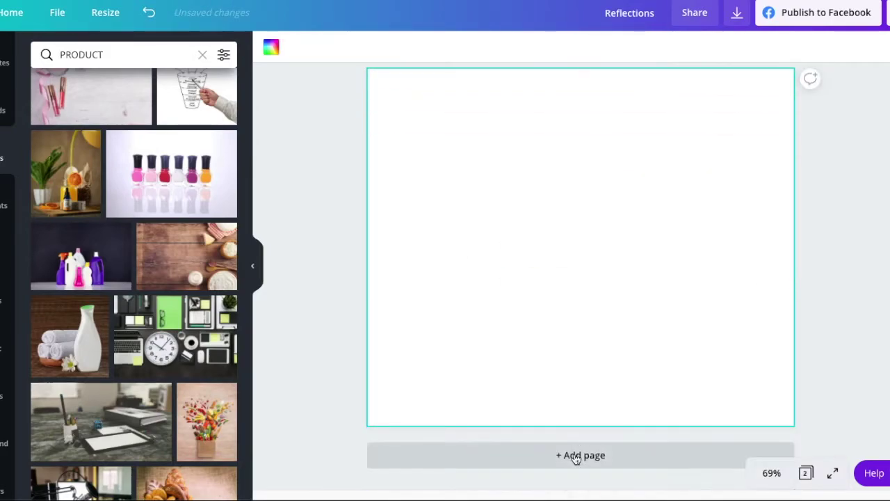
pyautogui.click(319, 350)
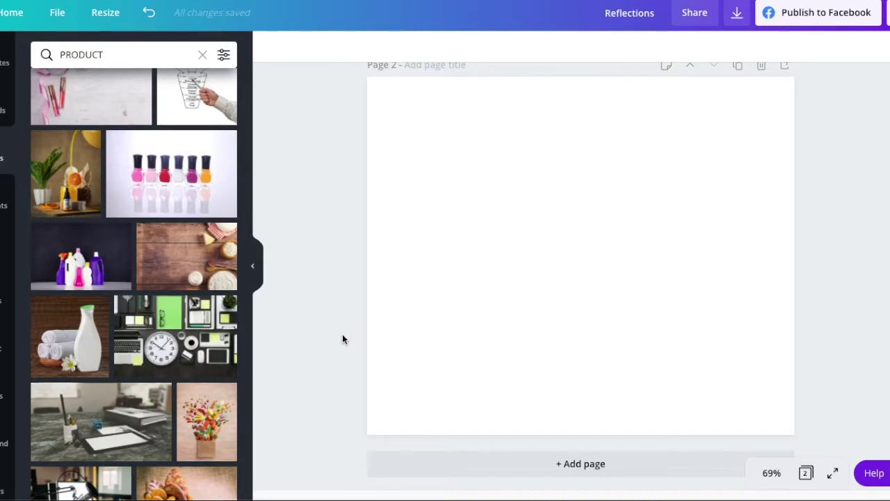
pyautogui.click(70, 339)
# Shrink the towels-and-bottle photo to 367 × 384 and move it to the page's upper middle
pyautogui.moveTo(444, 121); pyautogui.dragTo(522, 193)
pyautogui.moveTo(613, 332); pyautogui.dragTo(576, 234)
pyautogui.moveTo(482, 90); pyautogui.dragTo(513, 123)
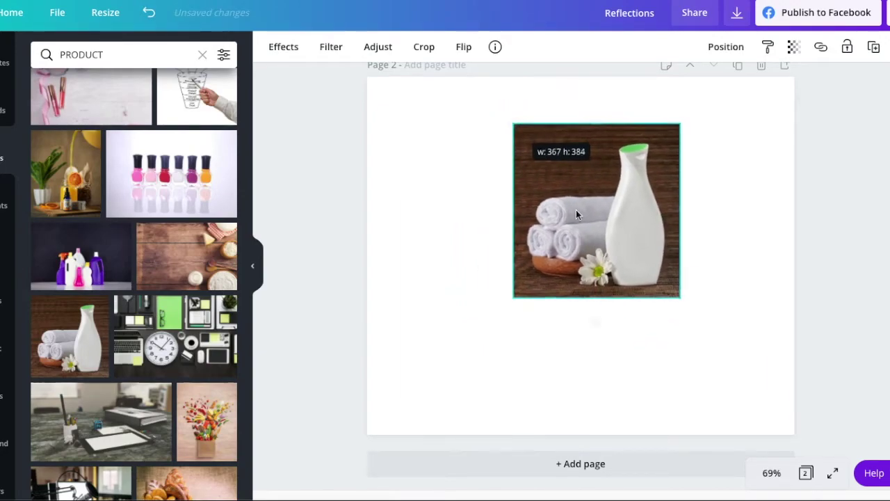
pyautogui.moveTo(598, 253); pyautogui.dragTo(584, 236)
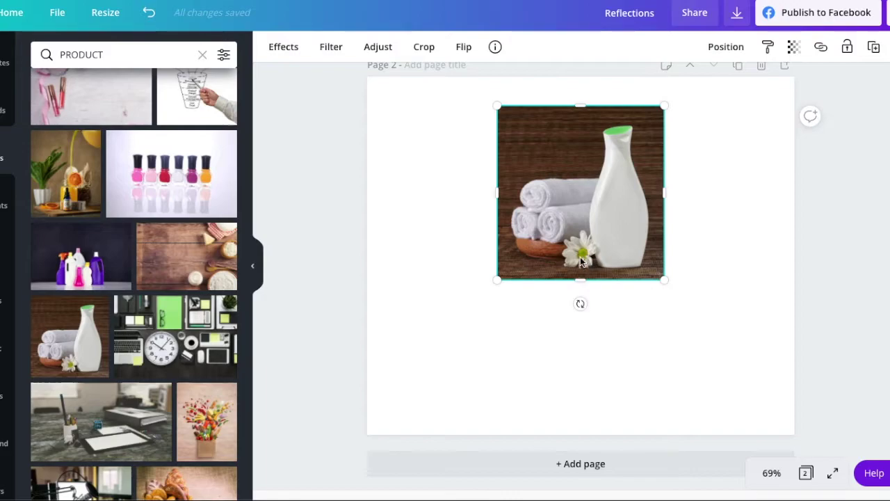
pyautogui.click(726, 254)
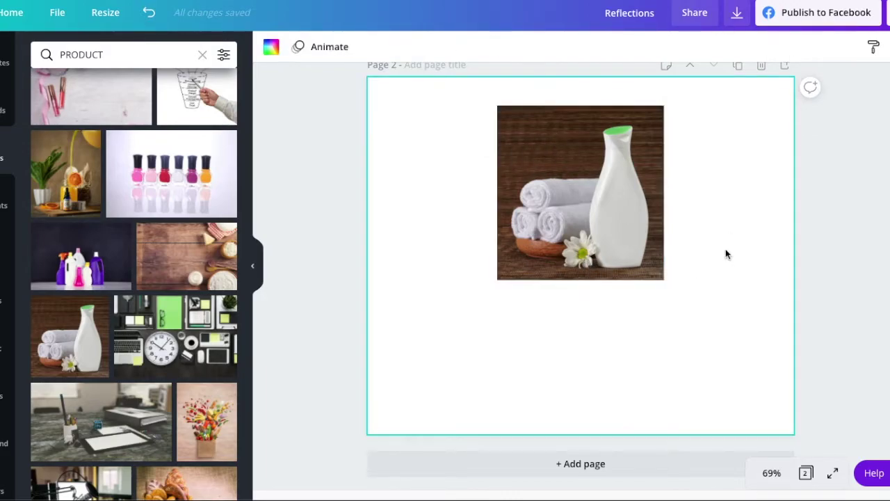
pyautogui.click(569, 203)
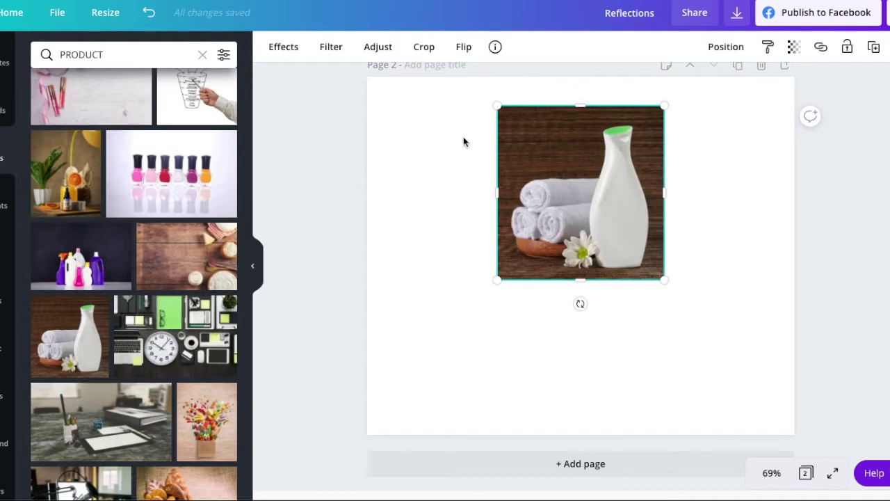
# Apply Background Remover to the towels-and-bottle photo, leaving only the products, and reselect the cut-out
pyautogui.click(278, 47)
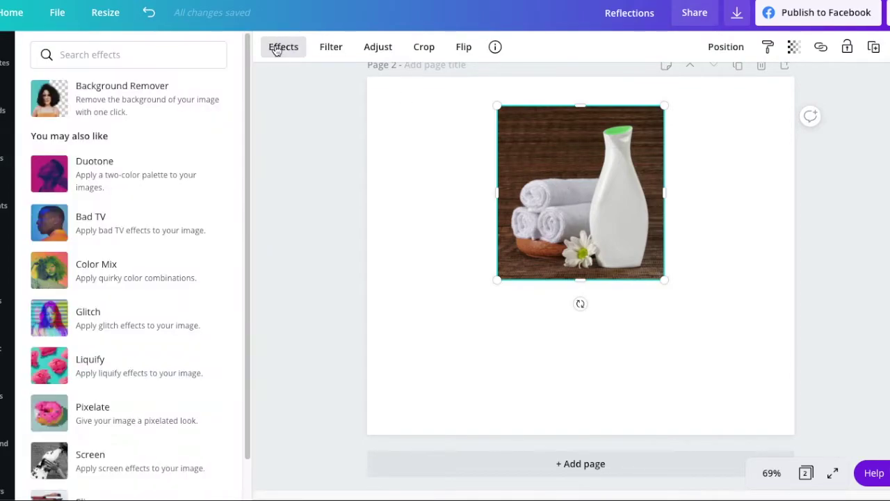
pyautogui.click(129, 95)
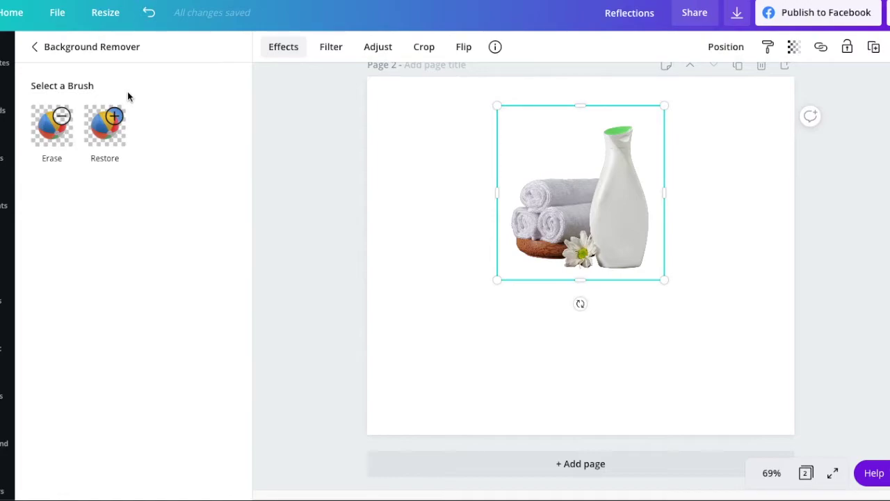
pyautogui.click(313, 232)
pyautogui.click(566, 199)
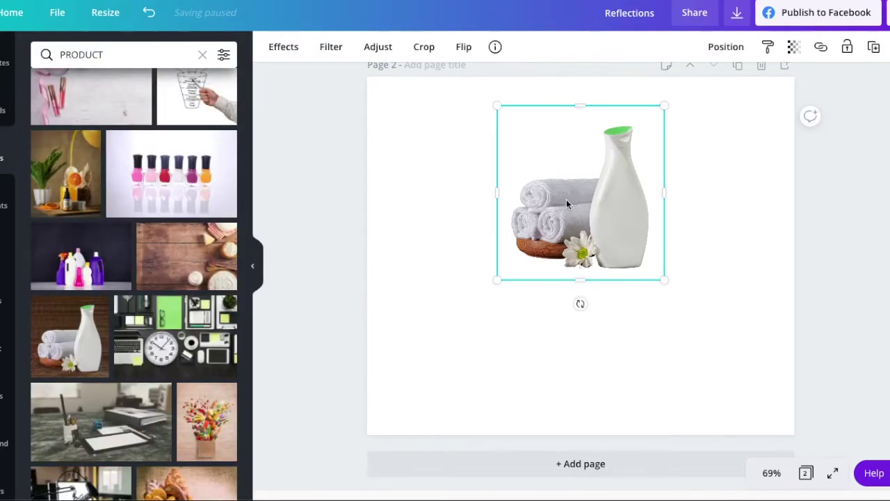
pyautogui.click(459, 210)
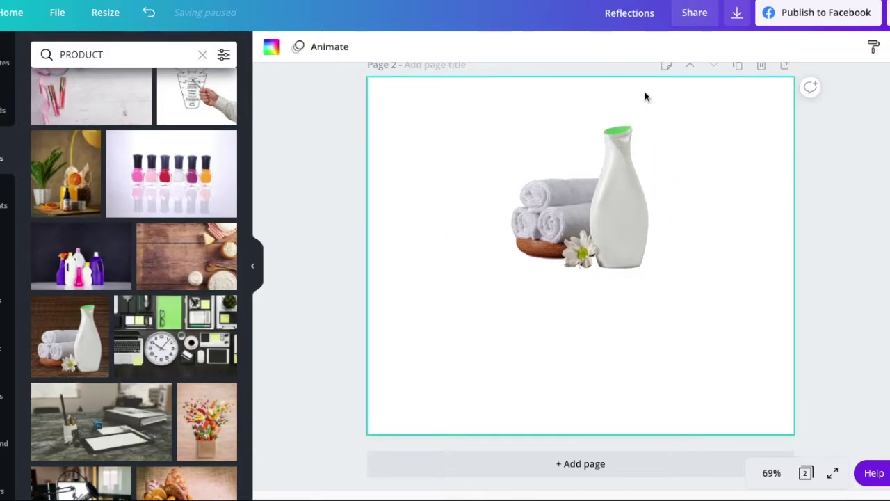
pyautogui.click(582, 212)
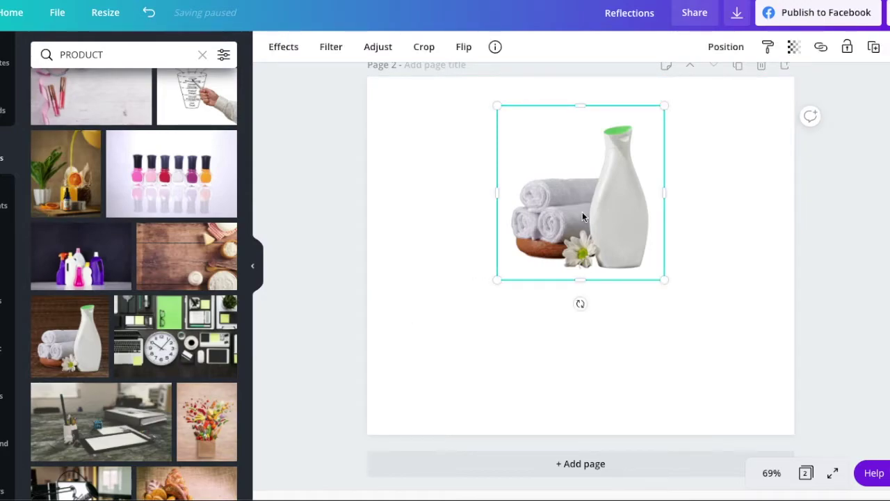
# Duplicate the cut-out image, flip the copy vertically, and place it directly beneath the original
pyautogui.click(874, 48)
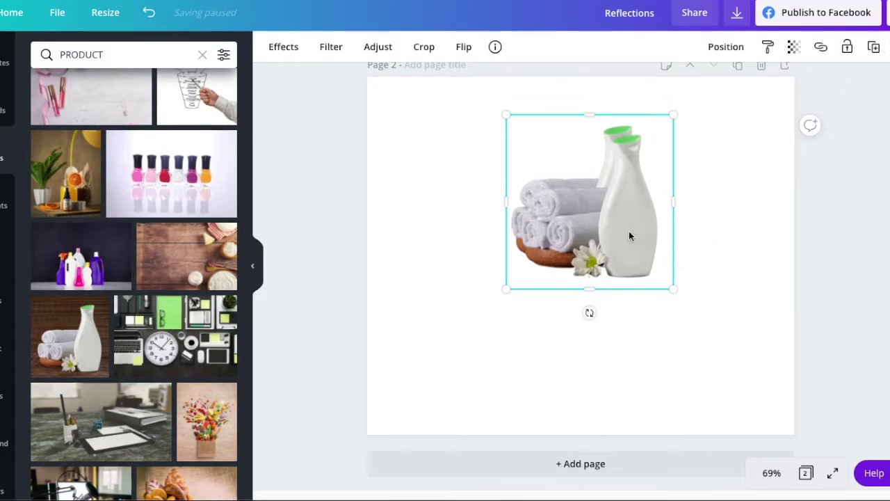
pyautogui.moveTo(634, 233); pyautogui.dragTo(651, 243)
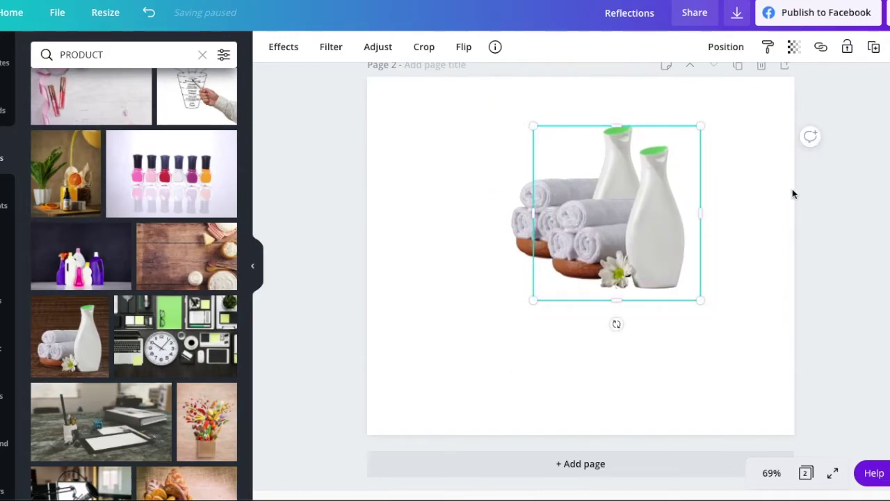
pyautogui.click(464, 49)
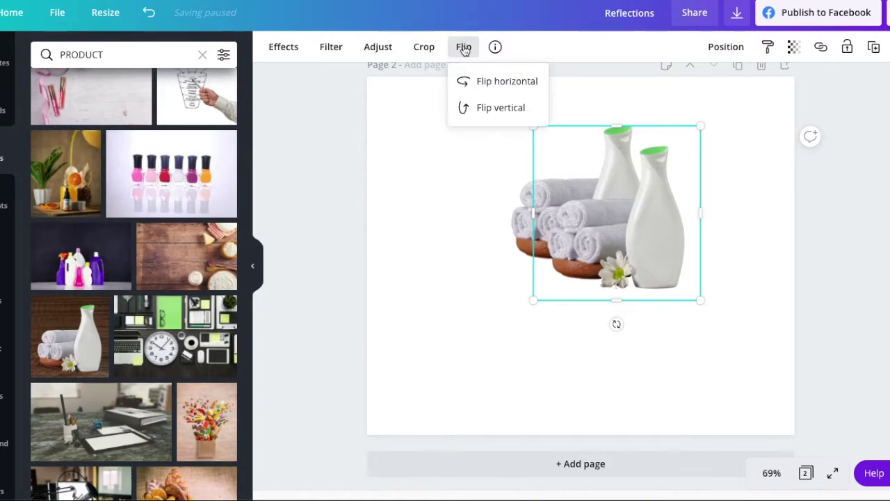
pyautogui.click(483, 110)
pyautogui.click(436, 201)
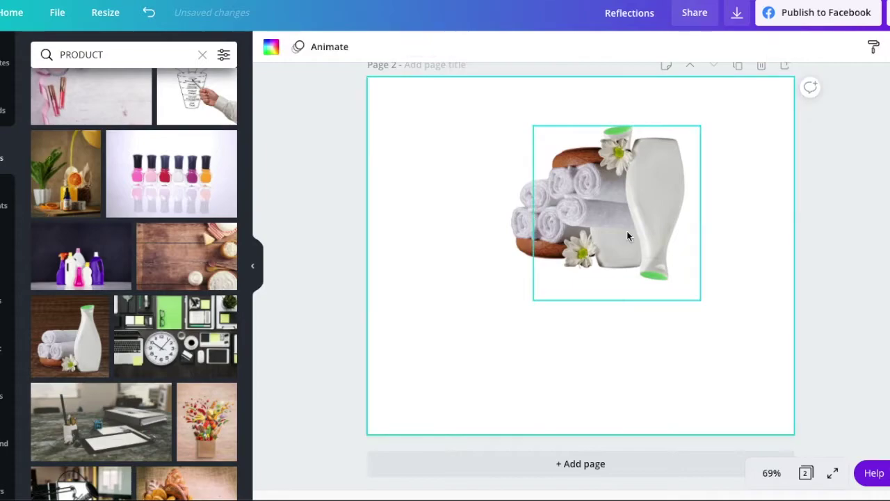
pyautogui.moveTo(642, 182); pyautogui.dragTo(611, 305)
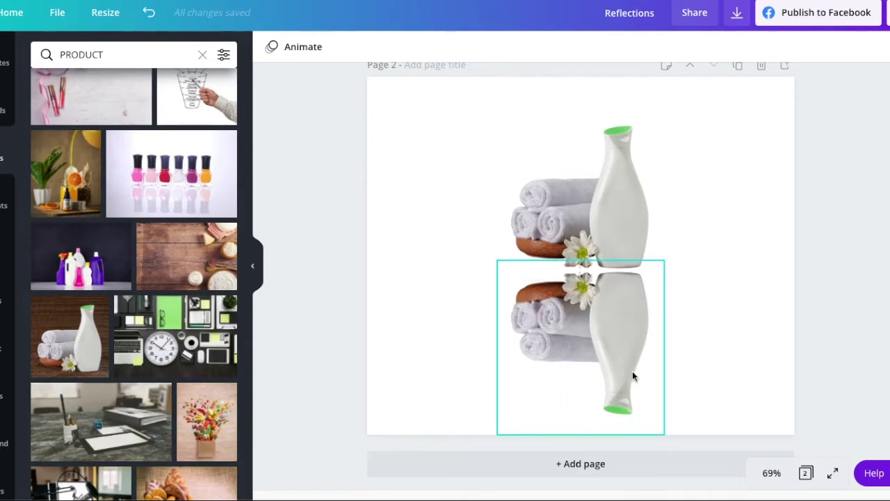
pyautogui.click(756, 349)
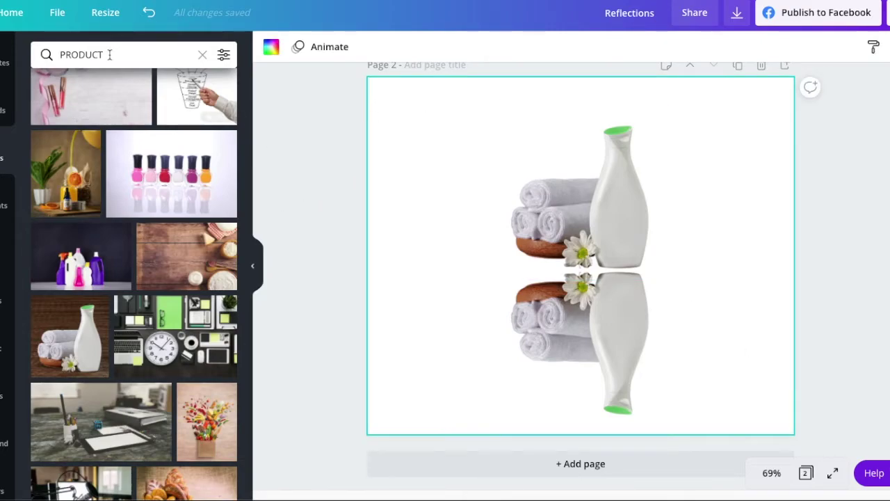
# Replace the PRODUCT search in Elements with a search for GRADIENT
pyautogui.click(202, 54)
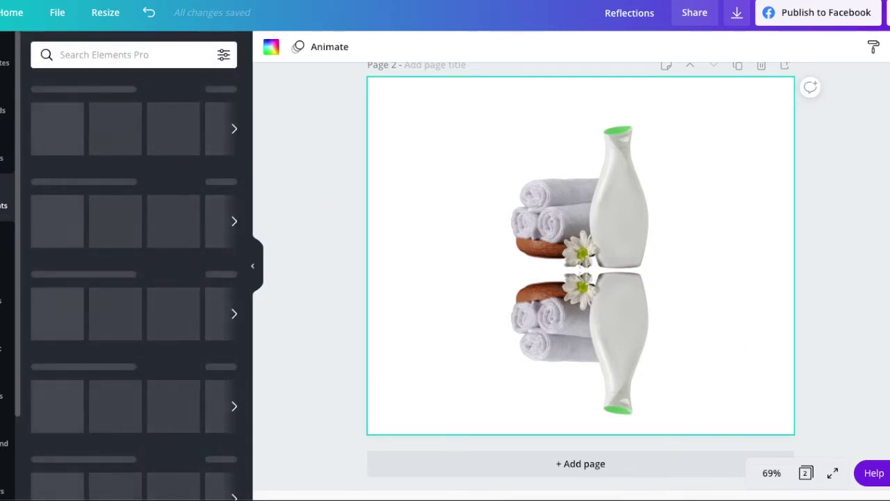
pyautogui.write('GRADIENT')
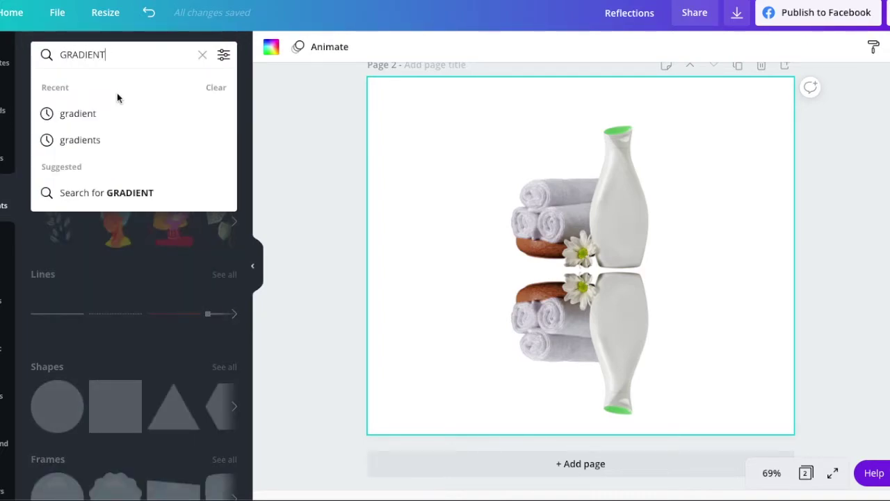
pyautogui.press('Return')
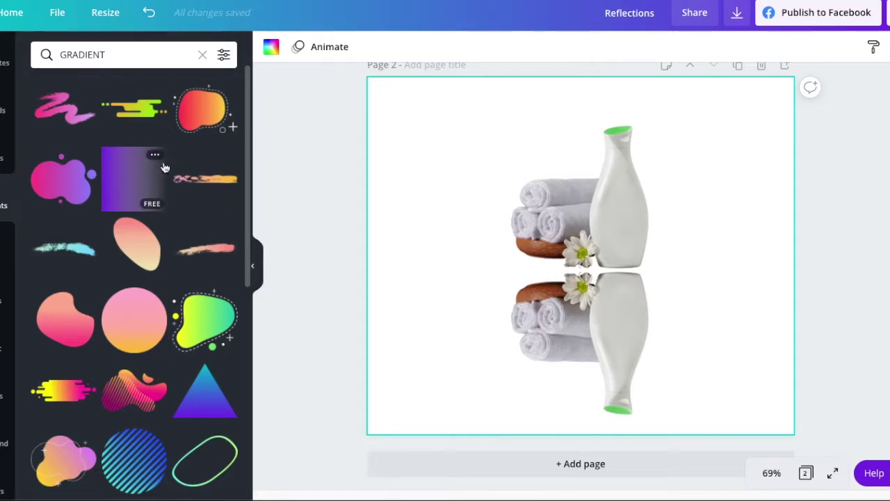
# Add the purple gradient square and rotate it -90° so it fades upward
pyautogui.click(124, 178)
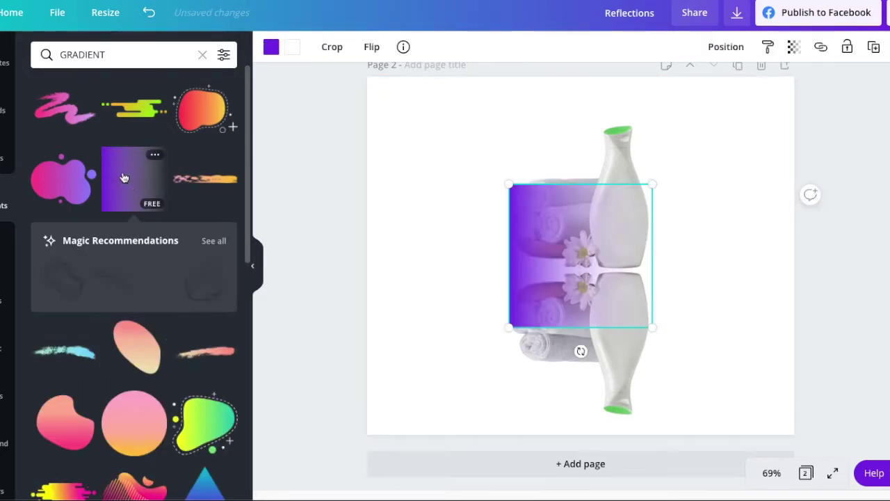
pyautogui.moveTo(537, 265); pyautogui.dragTo(466, 281)
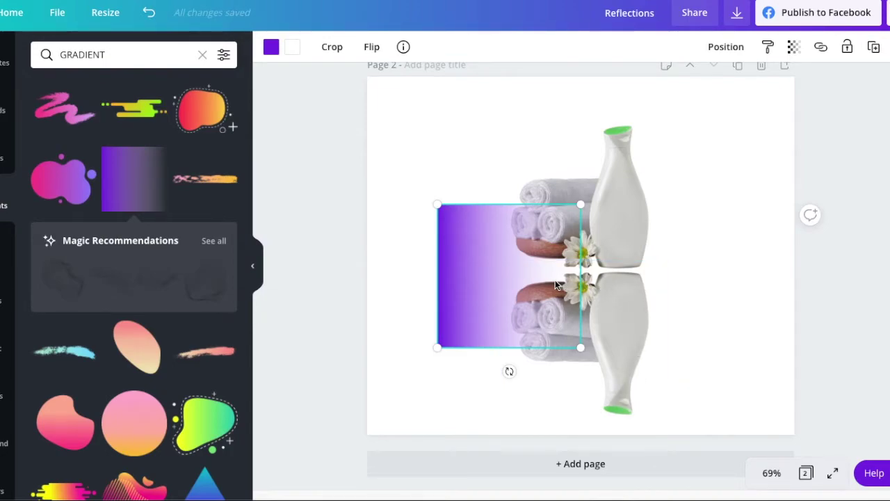
pyautogui.moveTo(505, 373); pyautogui.dragTo(634, 280)
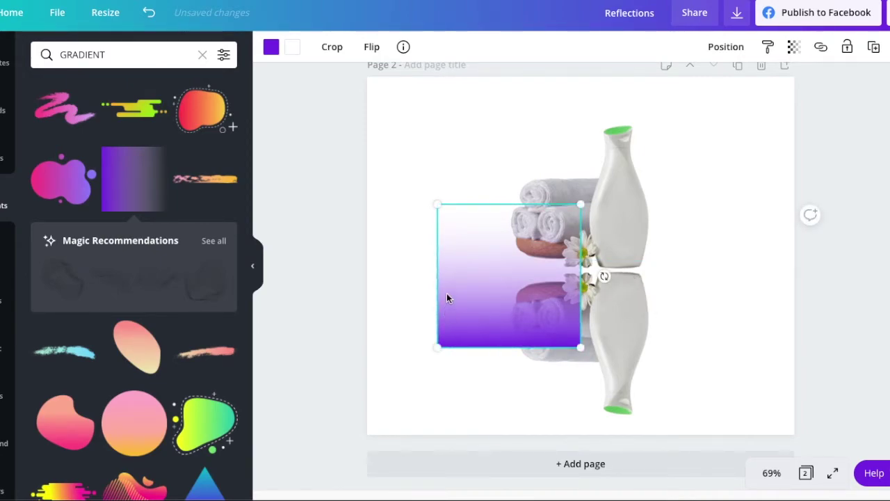
# Resize the gradient to about 646 × 646 and position it over the reflection
pyautogui.moveTo(446, 292); pyautogui.dragTo(528, 377)
pyautogui.moveTo(505, 291); pyautogui.dragTo(356, 167)
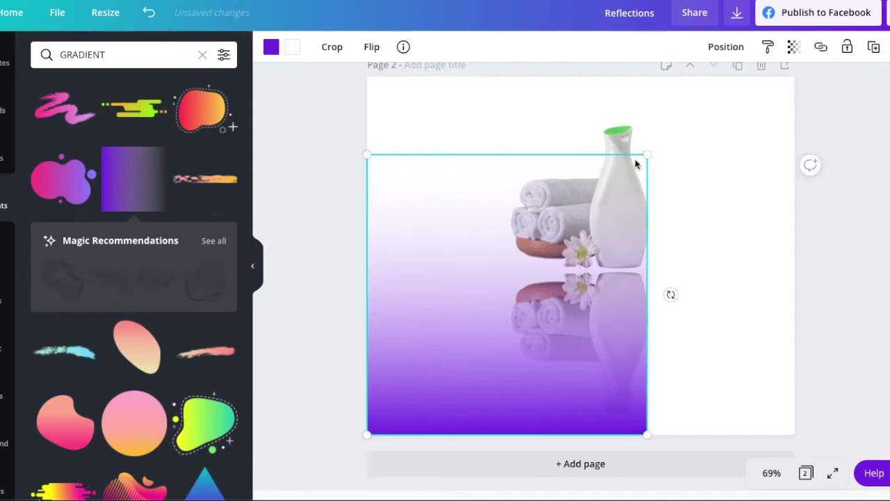
pyautogui.moveTo(644, 155); pyautogui.dragTo(758, 175)
pyautogui.moveTo(384, 112); pyautogui.dragTo(498, 167)
pyautogui.moveTo(556, 325); pyautogui.dragTo(566, 328)
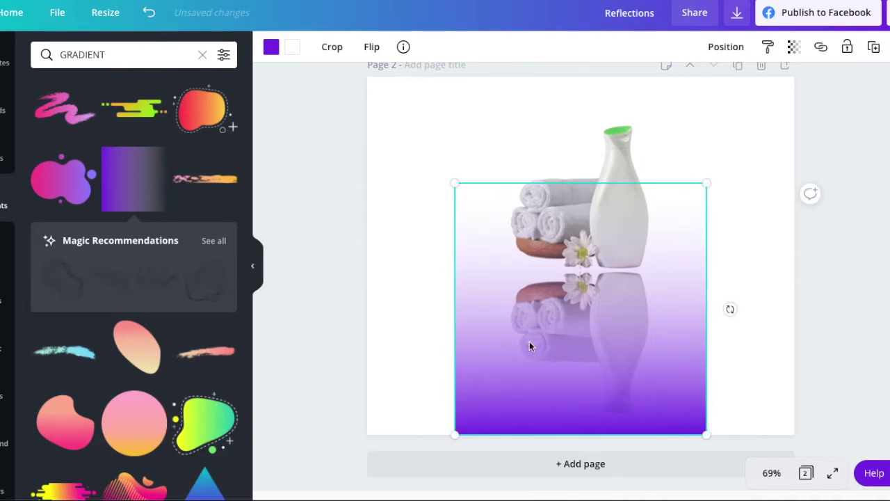
# Change the gradient's purple colour to white from Document Colors
pyautogui.click(292, 47)
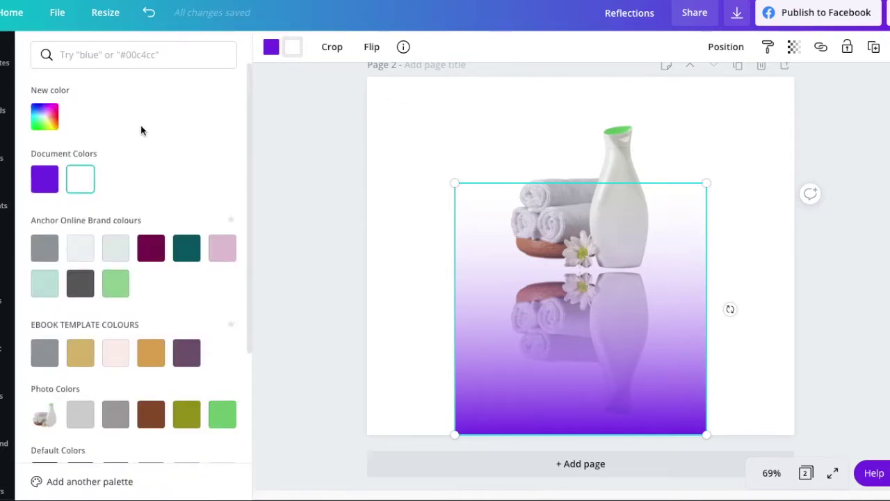
pyautogui.click(80, 181)
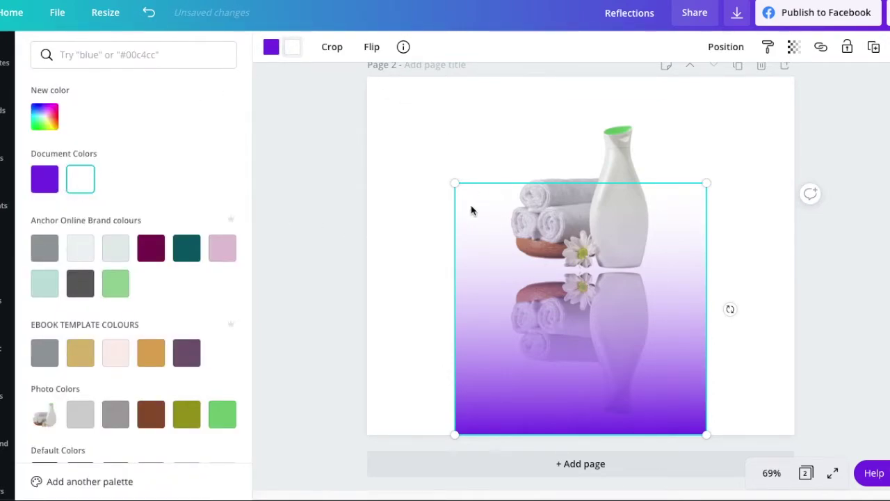
pyautogui.click(271, 47)
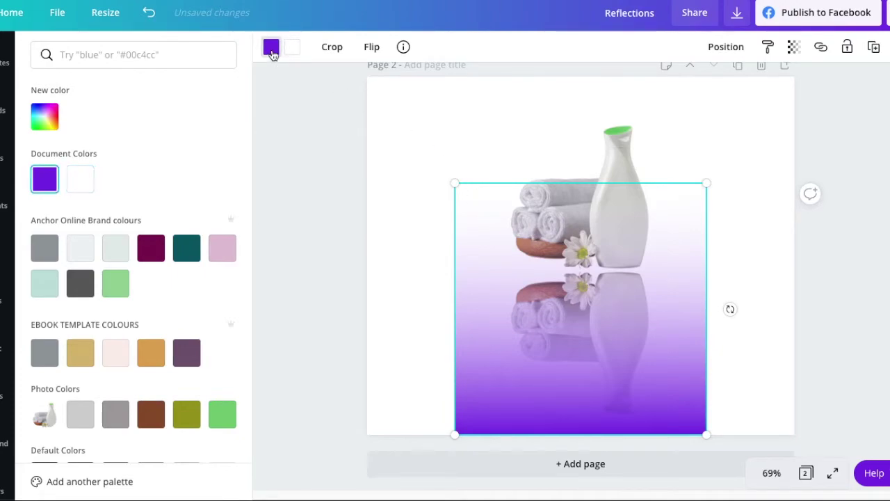
pyautogui.click(80, 182)
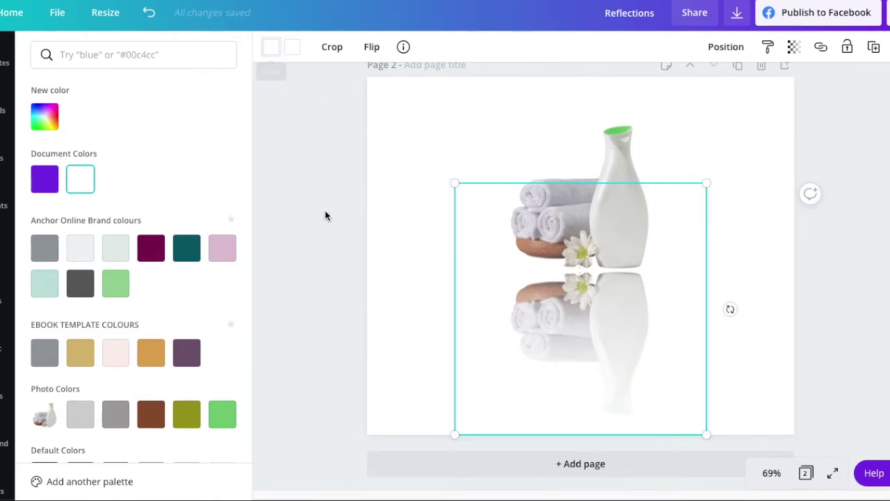
pyautogui.click(331, 347)
pyautogui.click(391, 381)
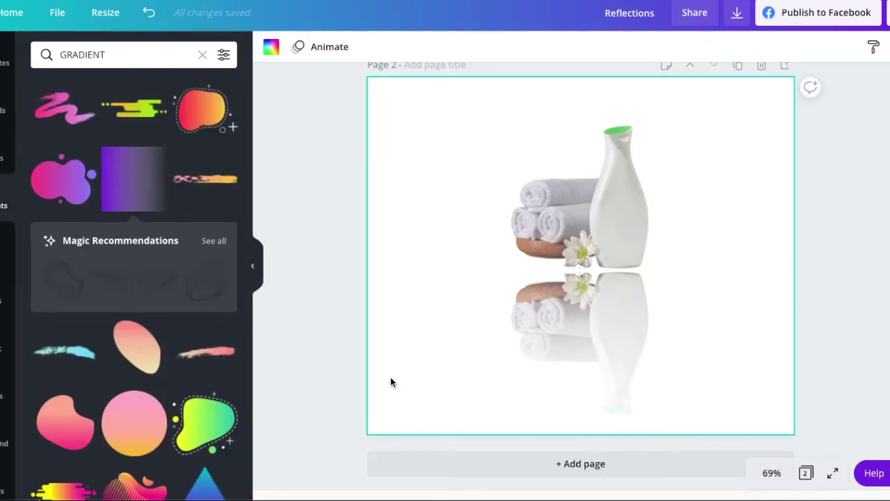
# Nudge the white gradient onto the centre guide and enlarge it over the whole reflection
pyautogui.click(561, 403)
pyautogui.moveTo(546, 396); pyautogui.dragTo(547, 384)
pyautogui.moveTo(453, 421); pyautogui.dragTo(448, 427)
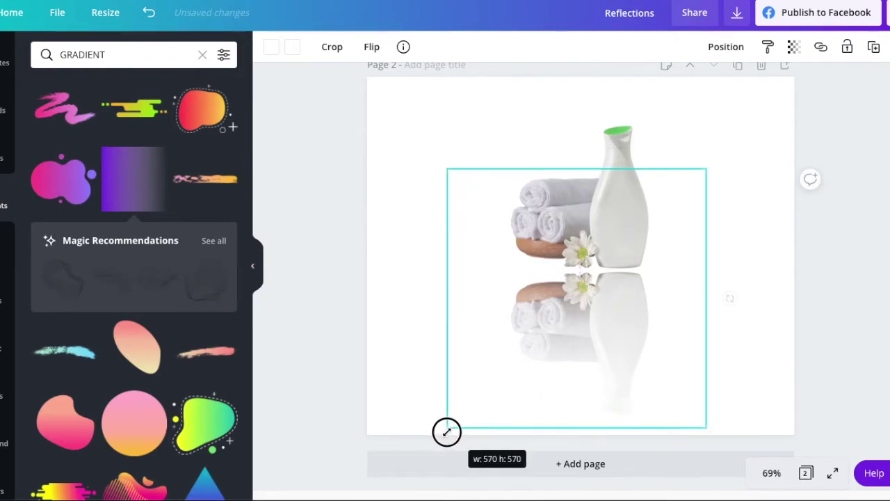
pyautogui.moveTo(582, 393); pyautogui.dragTo(584, 390)
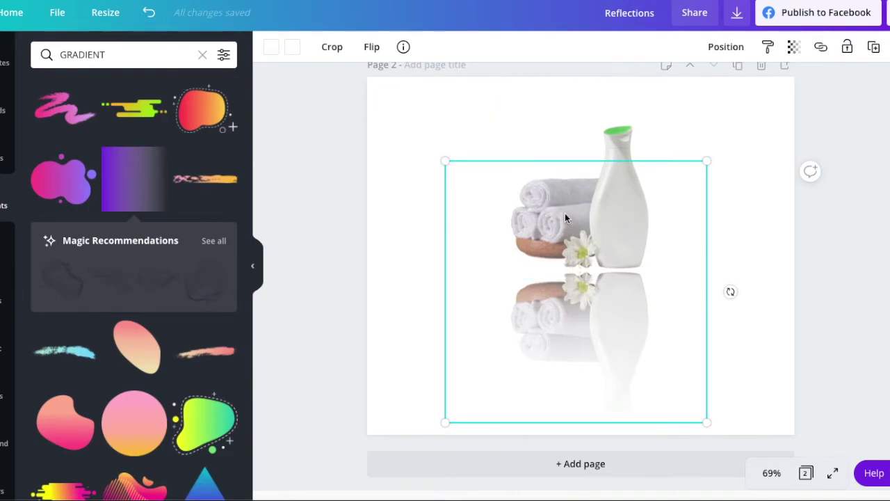
pyautogui.click(612, 140)
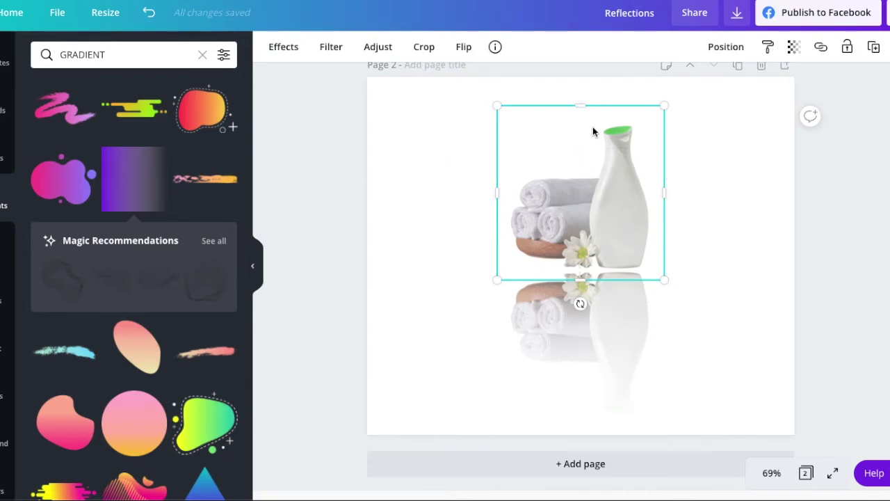
# Bring the upright product photo to the front with Position > Forward, then shift the gradient slightly
pyautogui.click(726, 47)
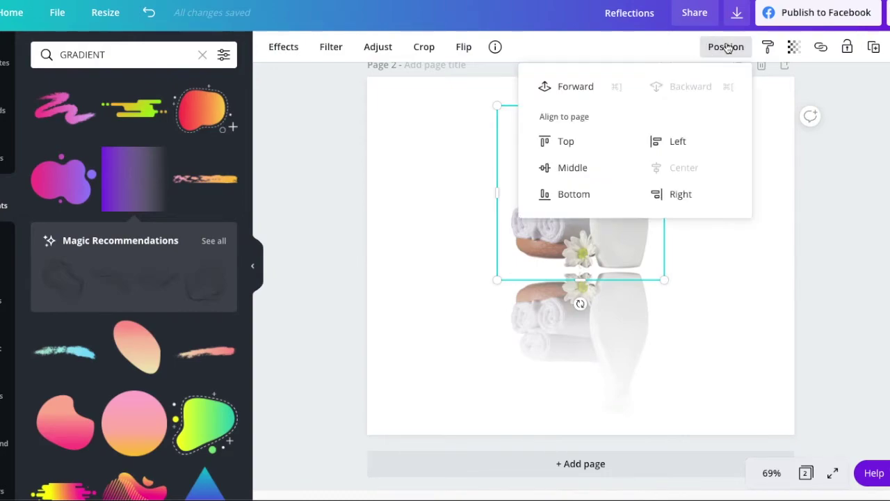
pyautogui.click(575, 87)
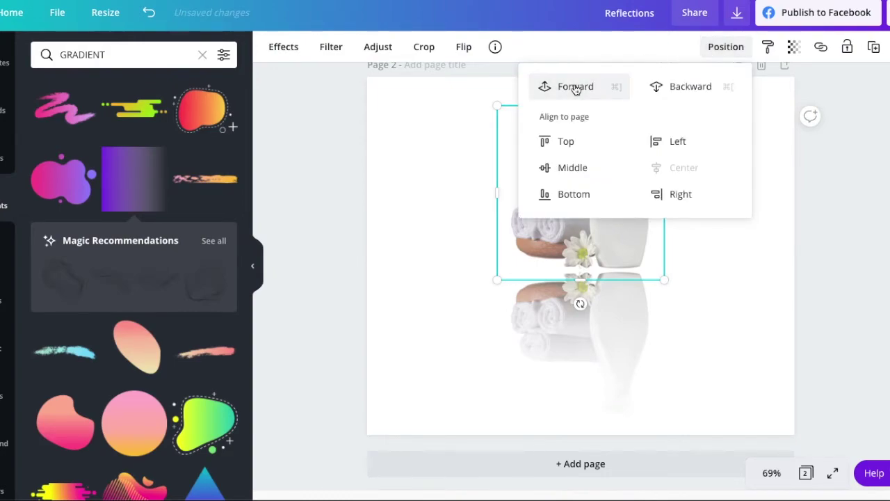
pyautogui.click(574, 87)
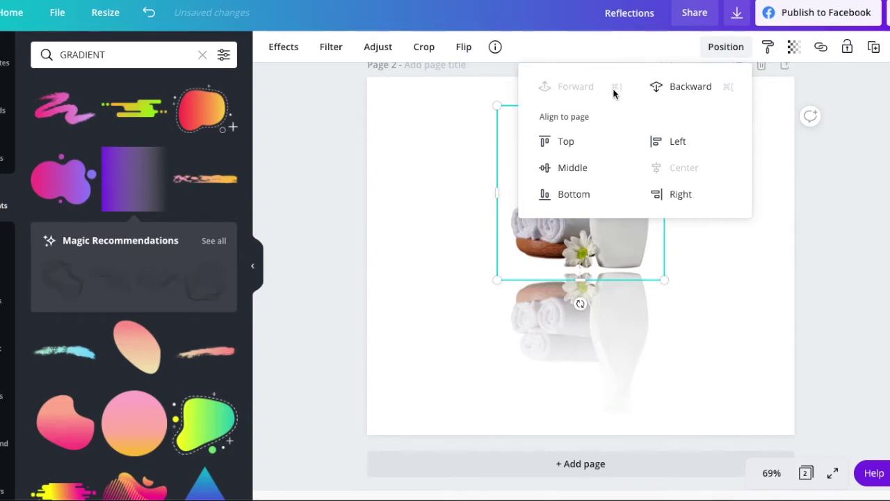
pyautogui.click(355, 224)
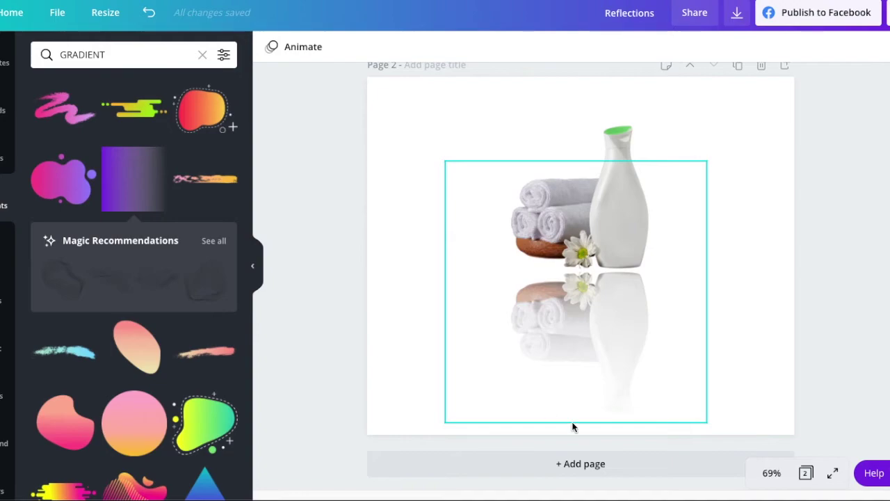
pyautogui.moveTo(483, 349)
pyautogui.mouseDown()
pyautogui.moveTo(483, 431)
pyautogui.moveTo(481, 222)
pyautogui.moveTo(479, 346)
pyautogui.mouseUp()
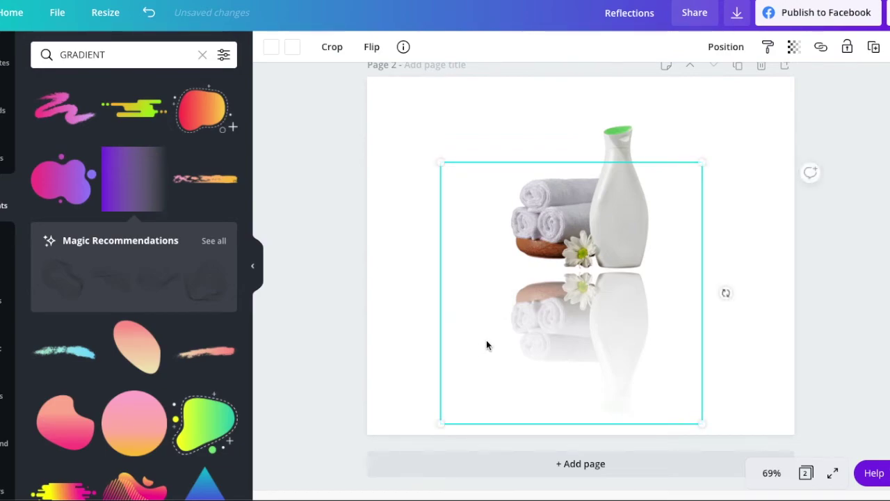
# Enlarge the white gradient to about 872 × 872 so it spans the full page width
pyautogui.click(846, 289)
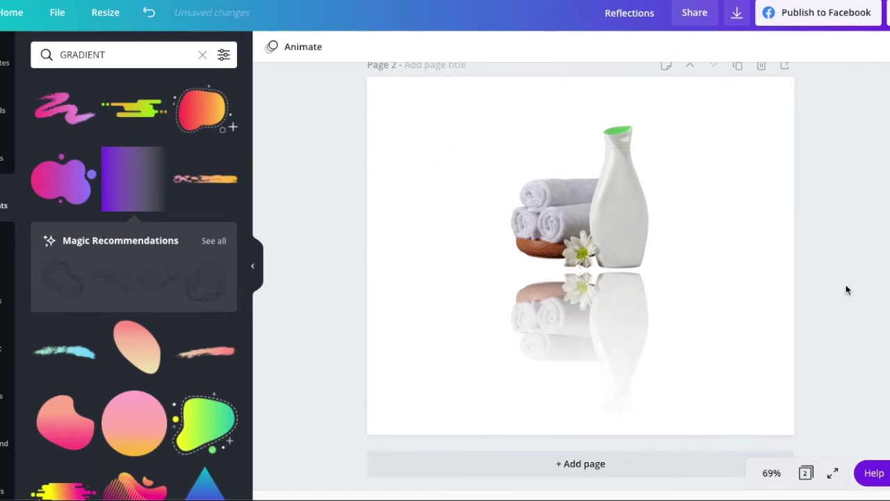
pyautogui.click(573, 324)
pyautogui.moveTo(439, 162); pyautogui.dragTo(355, 78)
pyautogui.moveTo(751, 72); pyautogui.dragTo(869, 60)
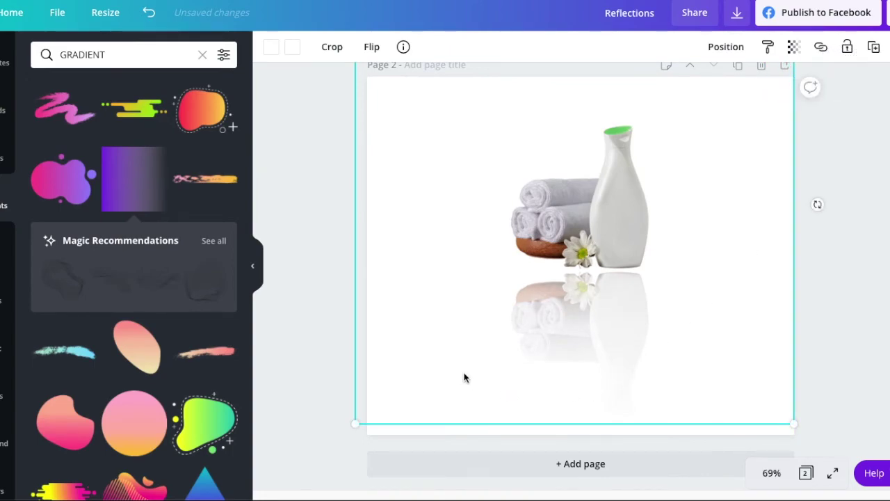
pyautogui.click(459, 379)
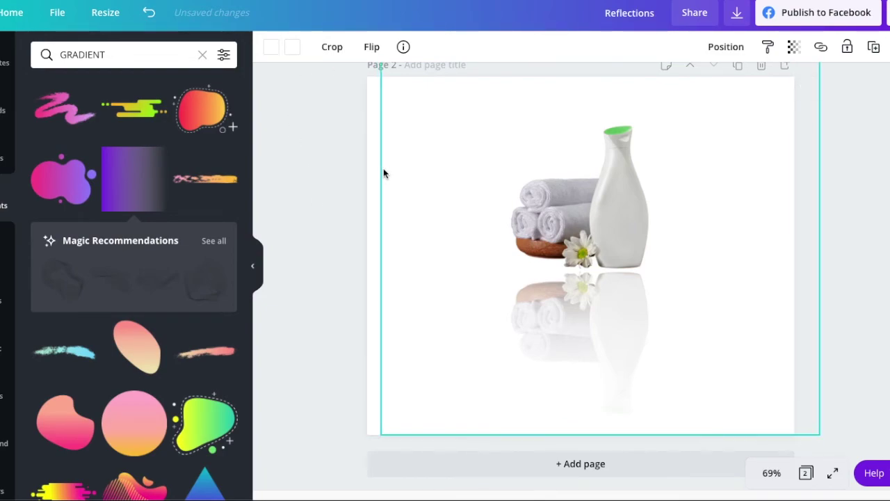
pyautogui.click(371, 171)
# Make the page background pale mint and centre the white gradient horizontally on the page
pyautogui.click(270, 46)
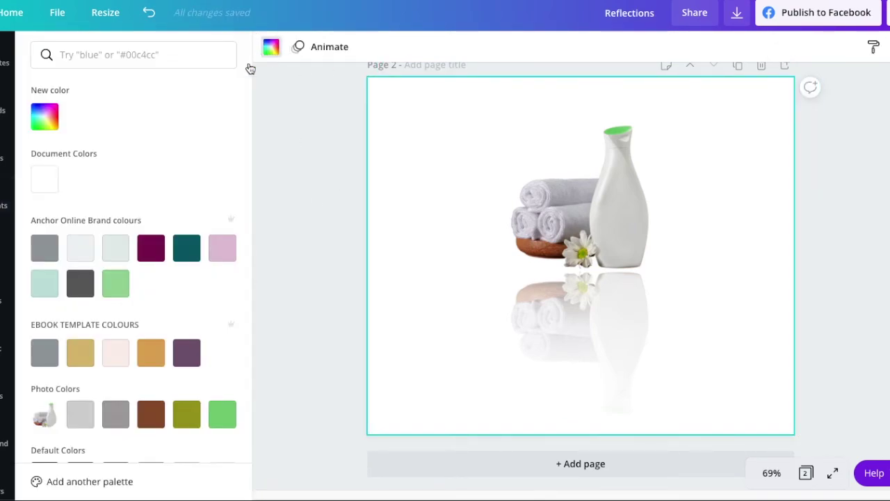
pyautogui.click(49, 286)
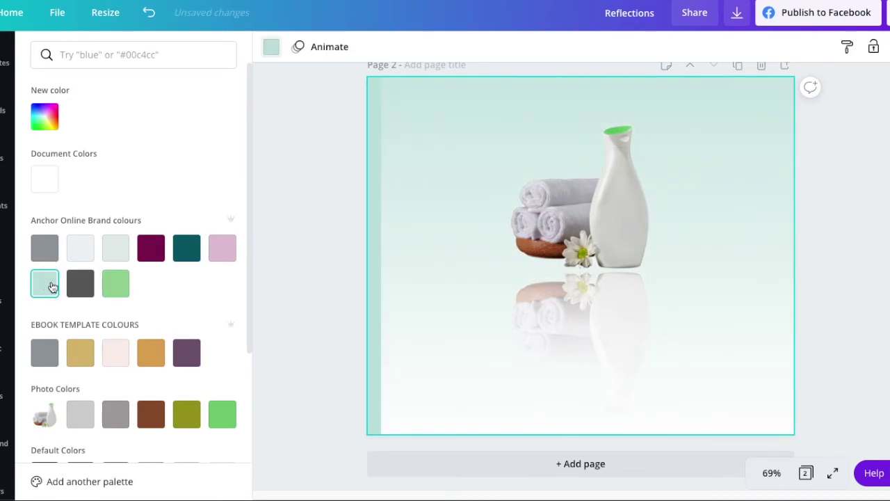
pyautogui.click(446, 248)
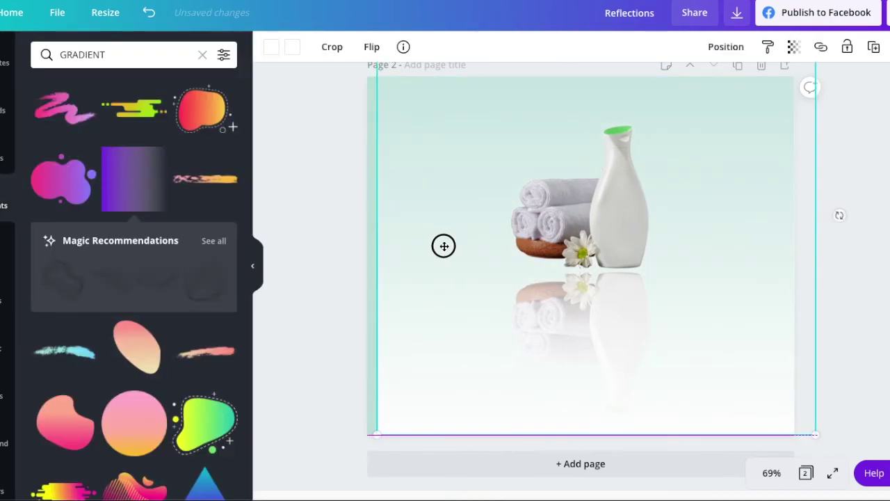
pyautogui.moveTo(437, 246); pyautogui.dragTo(430, 249)
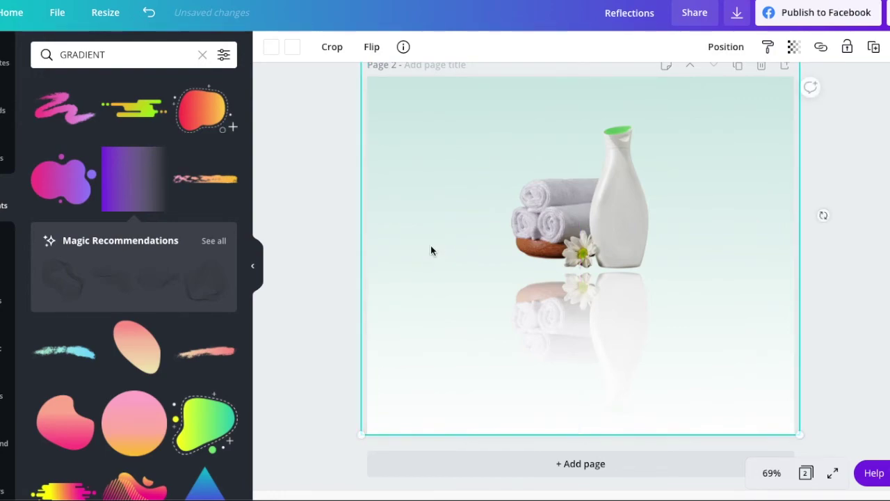
pyautogui.click(841, 228)
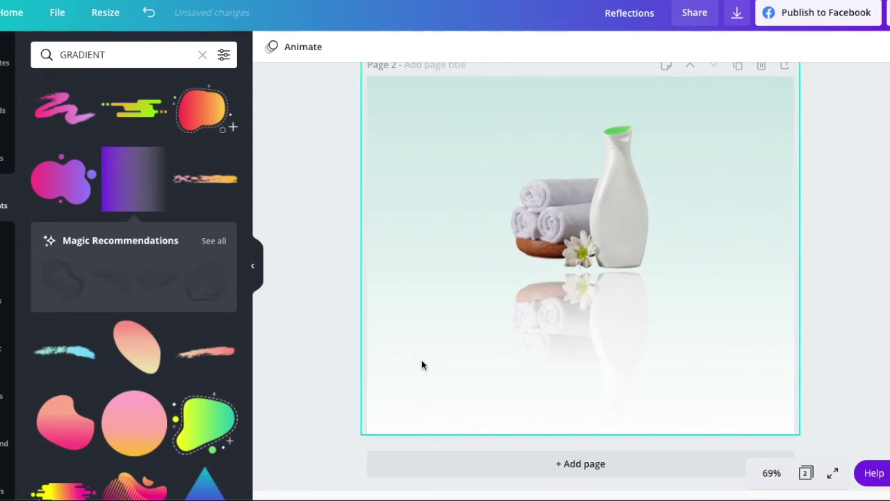
# Try light teal on the gradient overlay, then set its colour back to white
pyautogui.click(412, 332)
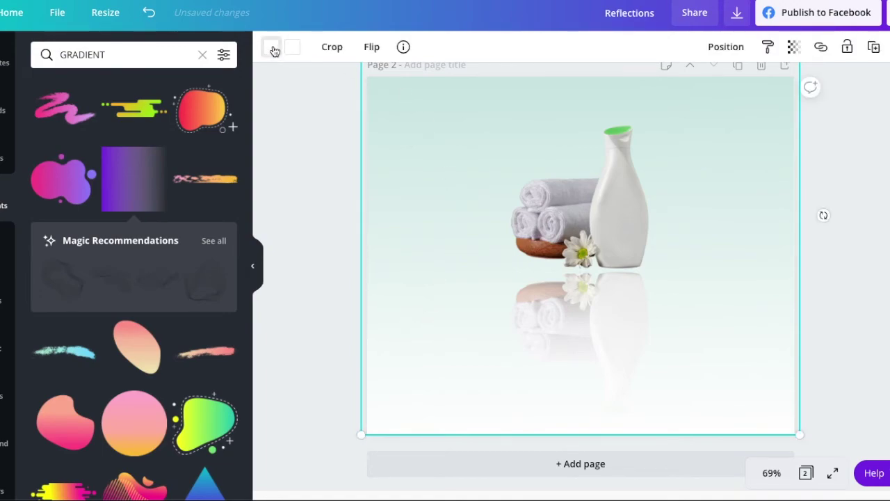
pyautogui.click(271, 47)
pyautogui.click(47, 288)
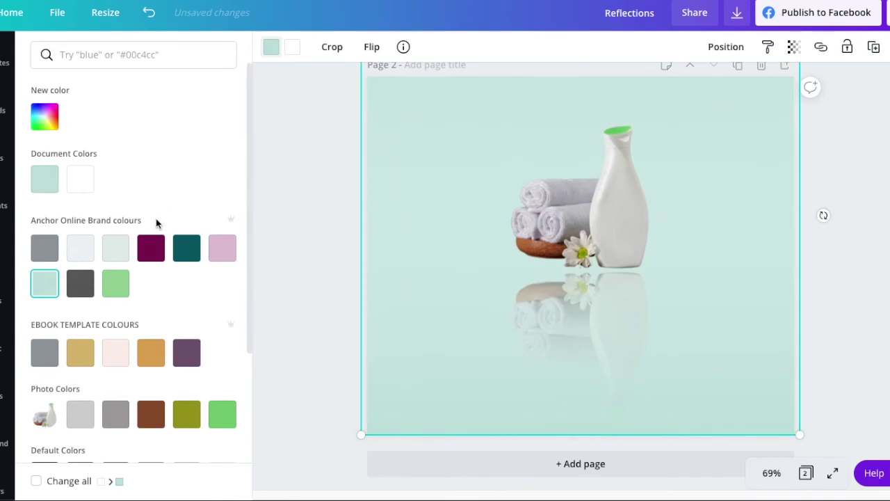
pyautogui.click(80, 181)
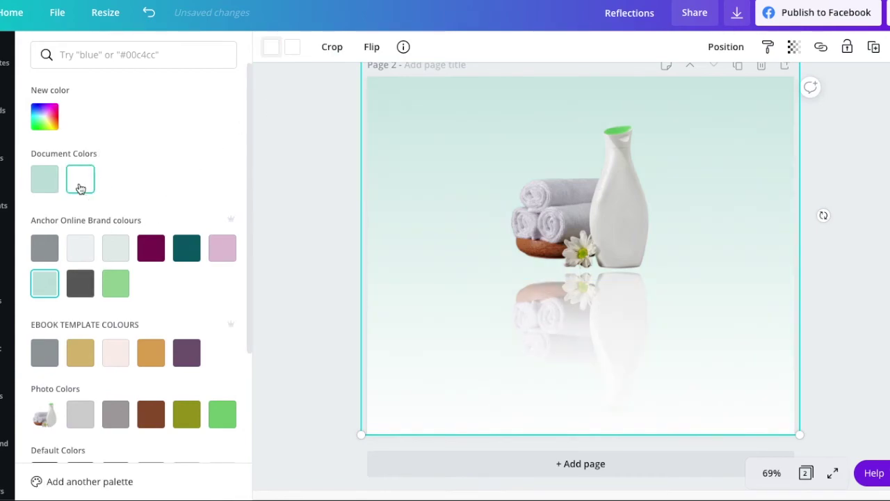
pyautogui.click(303, 334)
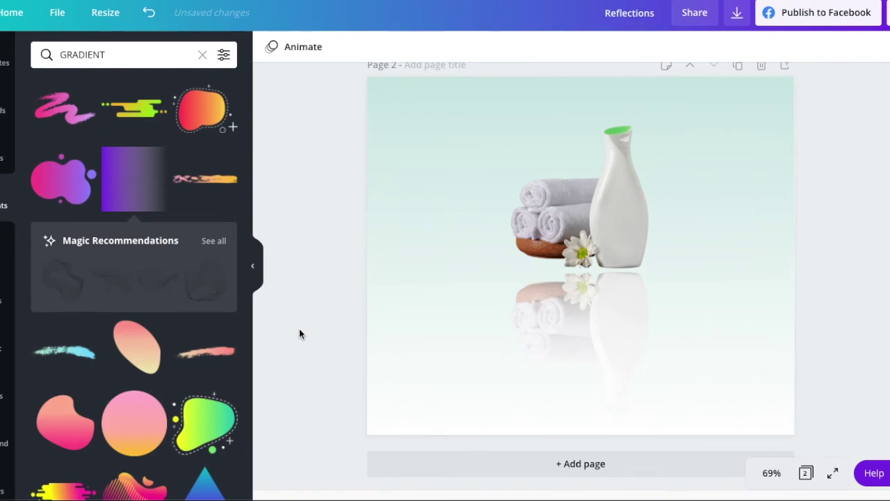